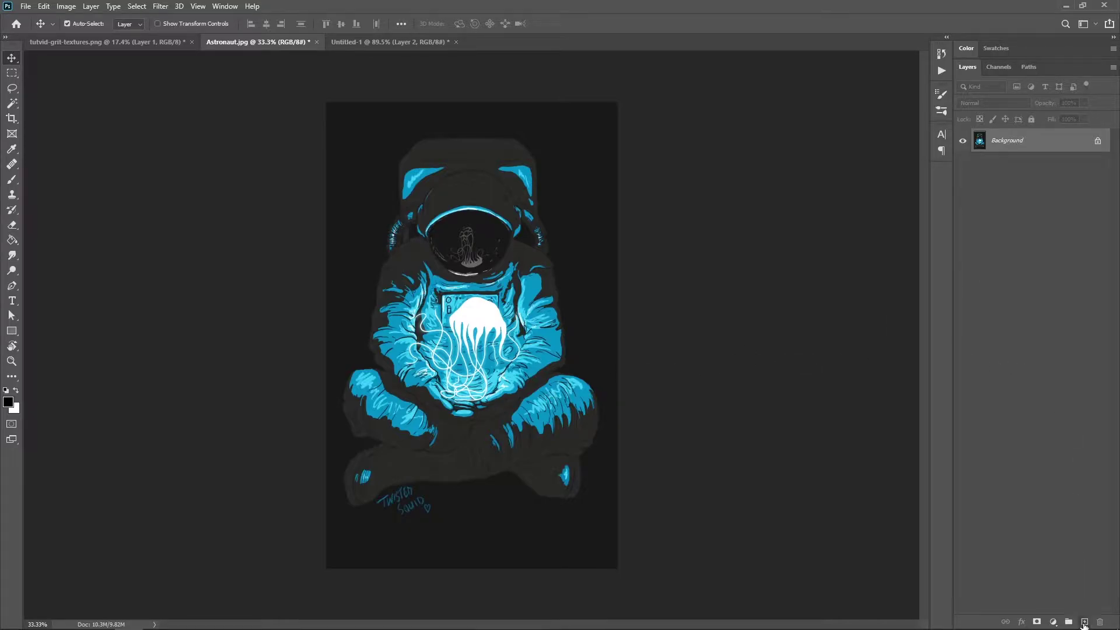
- Add a new layer above the astronaut artwork and fill it with green #43701b
click(1084, 622)
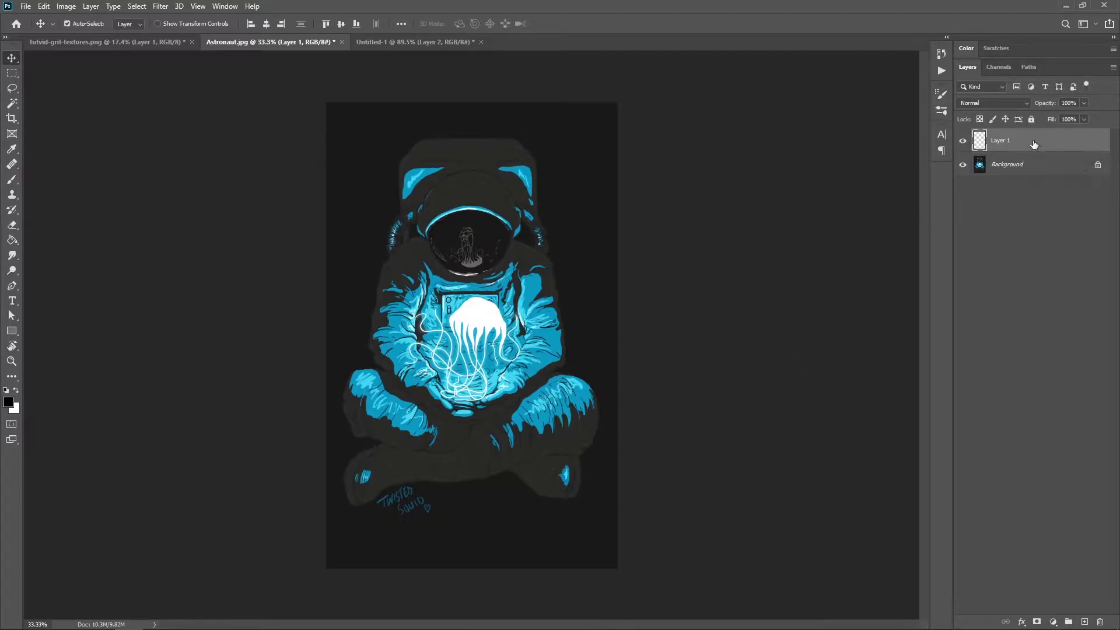
click(9, 402)
drag(232, 247, 229, 252)
click(180, 226)
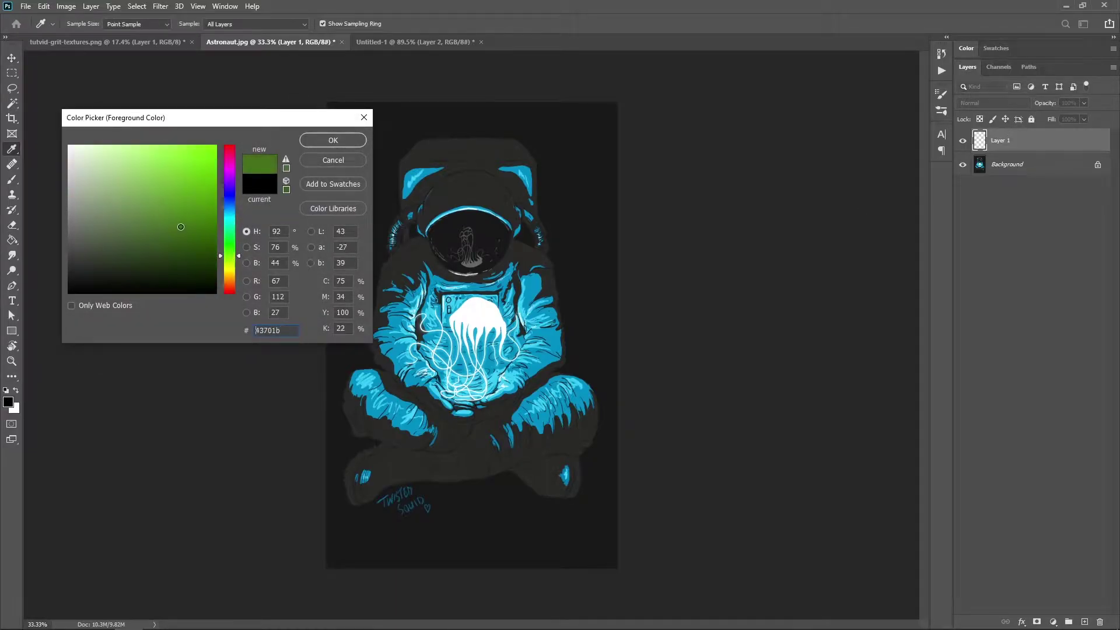
click(323, 140)
key(g)
click(598, 450)
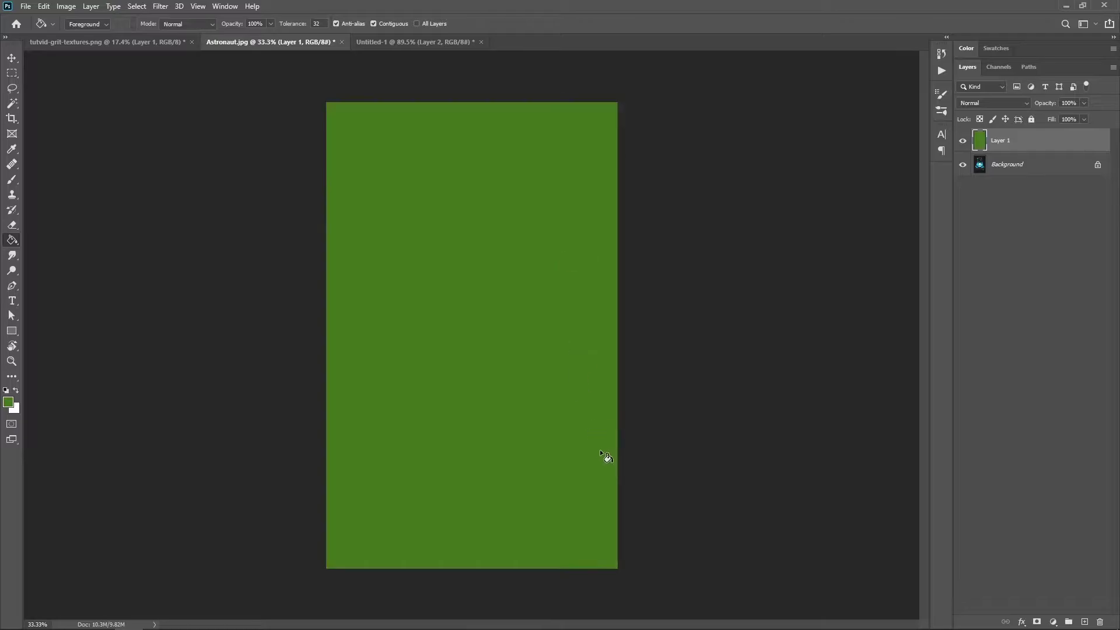
- Hide and reshow the green layer to check the astronaut artwork beneath it
key(b)
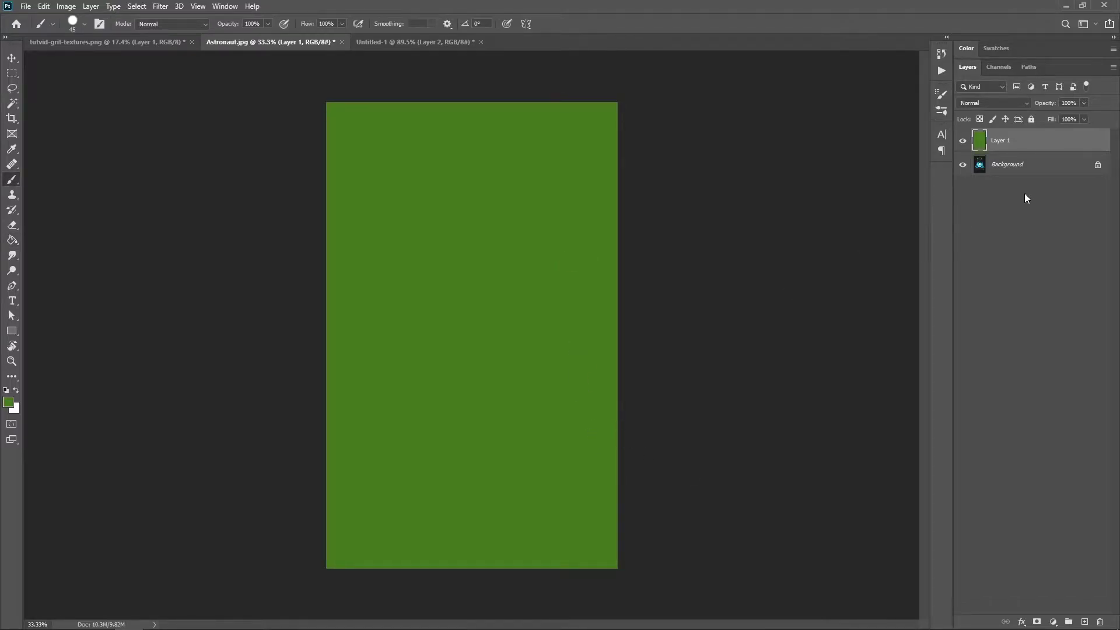
click(963, 141)
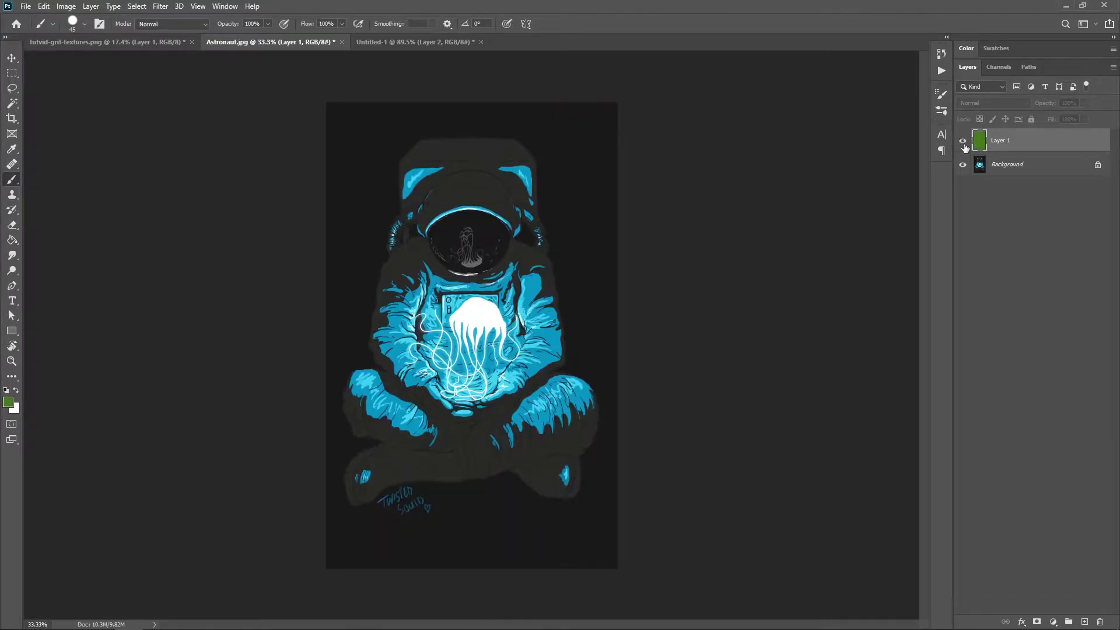
click(963, 142)
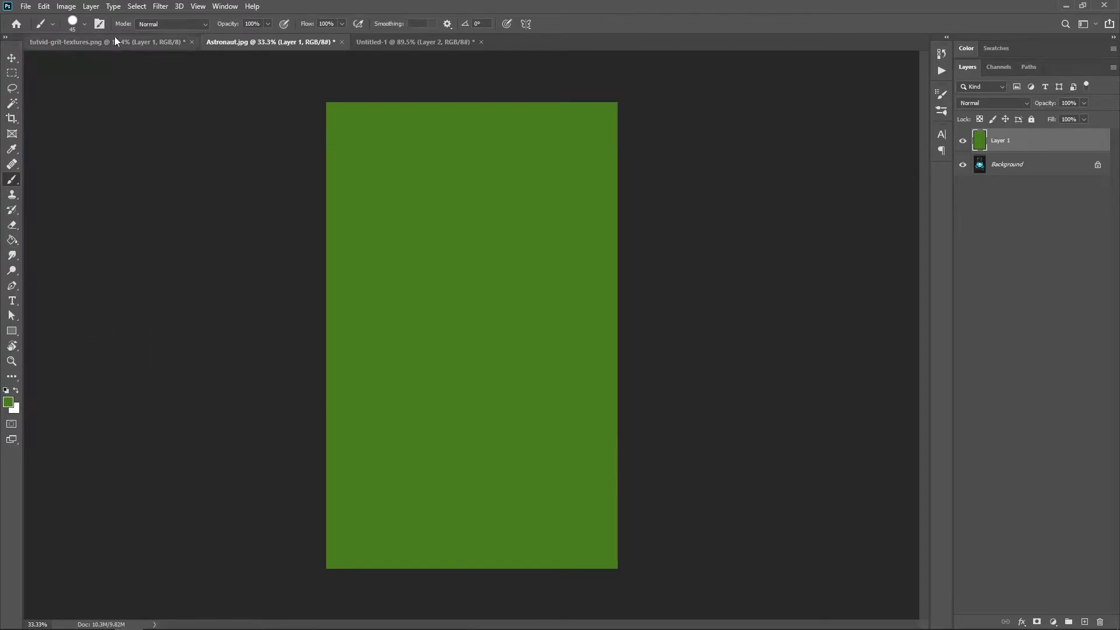
click(91, 6)
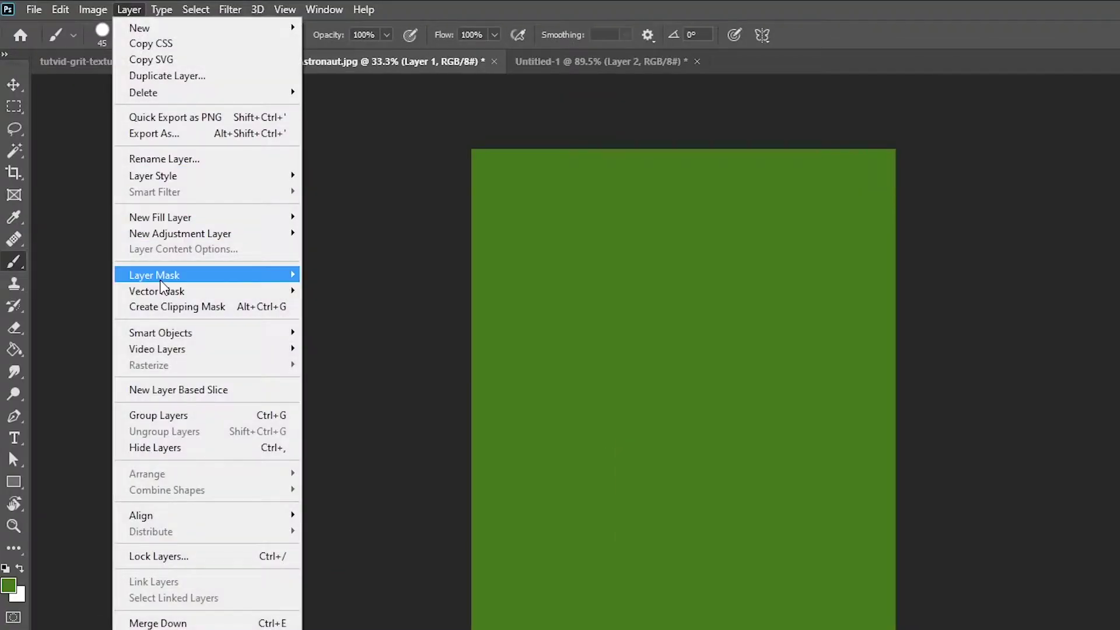
mouse_move(164, 274)
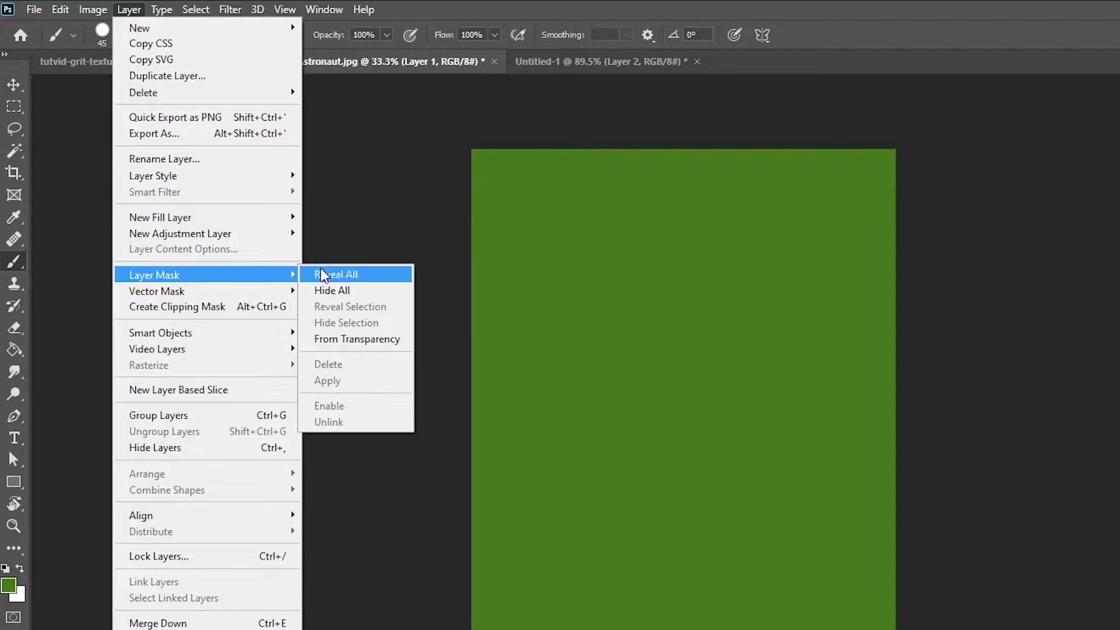
click(324, 275)
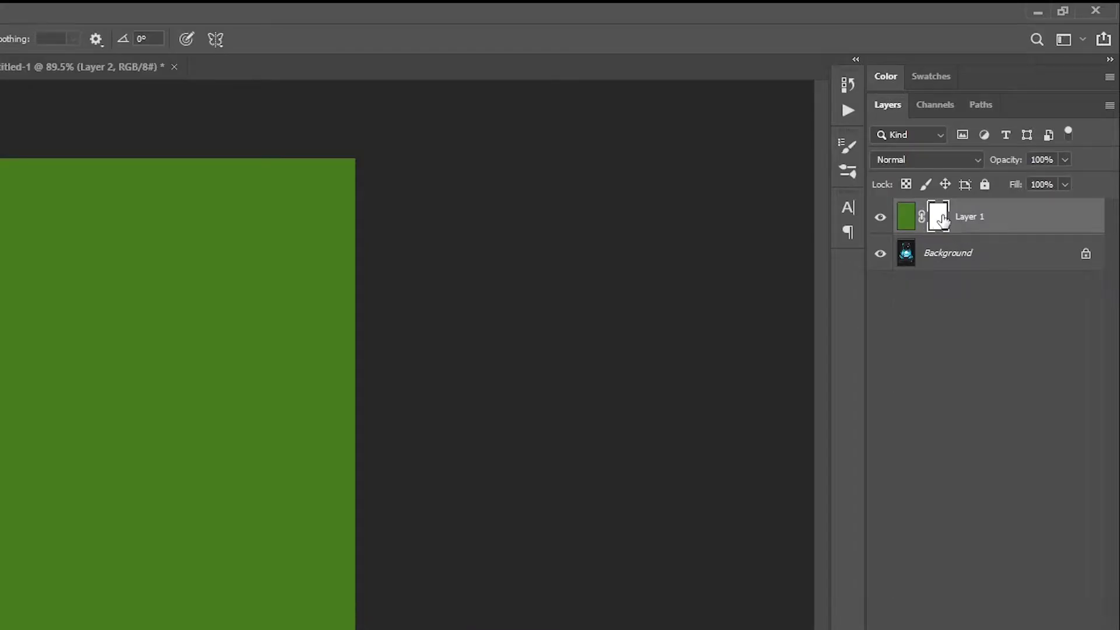
key(ctrl+z)
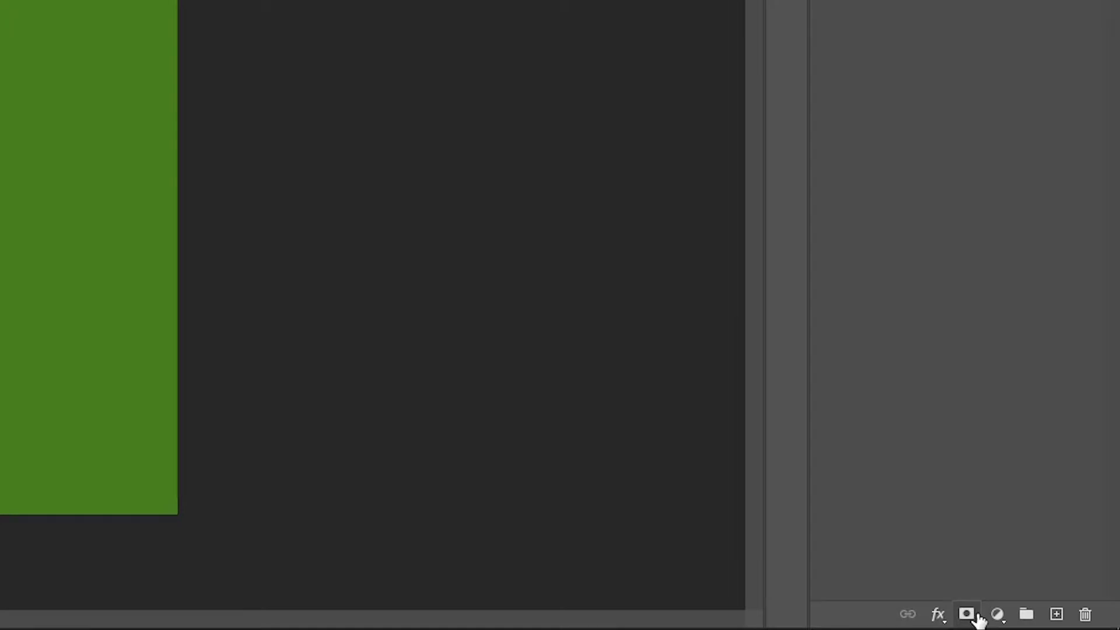
- Add a white layer mask to the green layer and paint black brush strokes on it to reveal the astronaut
click(967, 614)
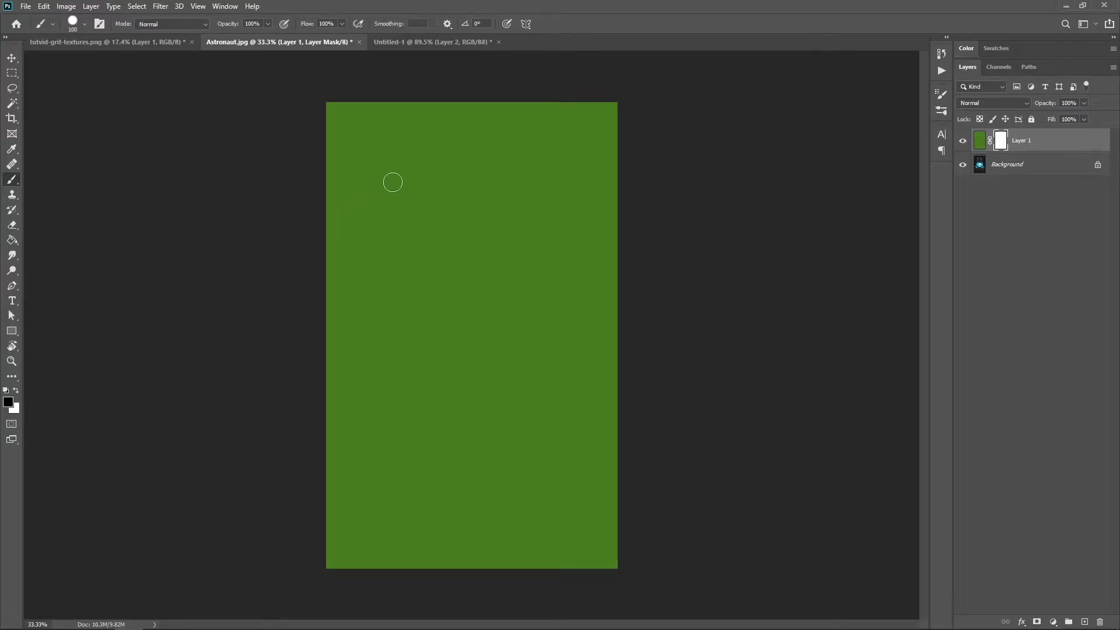
mouse_move(407, 140)
mouse_down()
mouse_move(367, 194)
mouse_move(387, 229)
mouse_move(458, 195)
mouse_move(445, 238)
mouse_move(399, 297)
mouse_move(523, 265)
mouse_move(467, 314)
mouse_move(467, 358)
mouse_move(534, 329)
mouse_move(499, 374)
mouse_move(491, 408)
mouse_move(548, 418)
mouse_move(514, 464)
mouse_move(554, 479)
mouse_move(558, 528)
mouse_up()
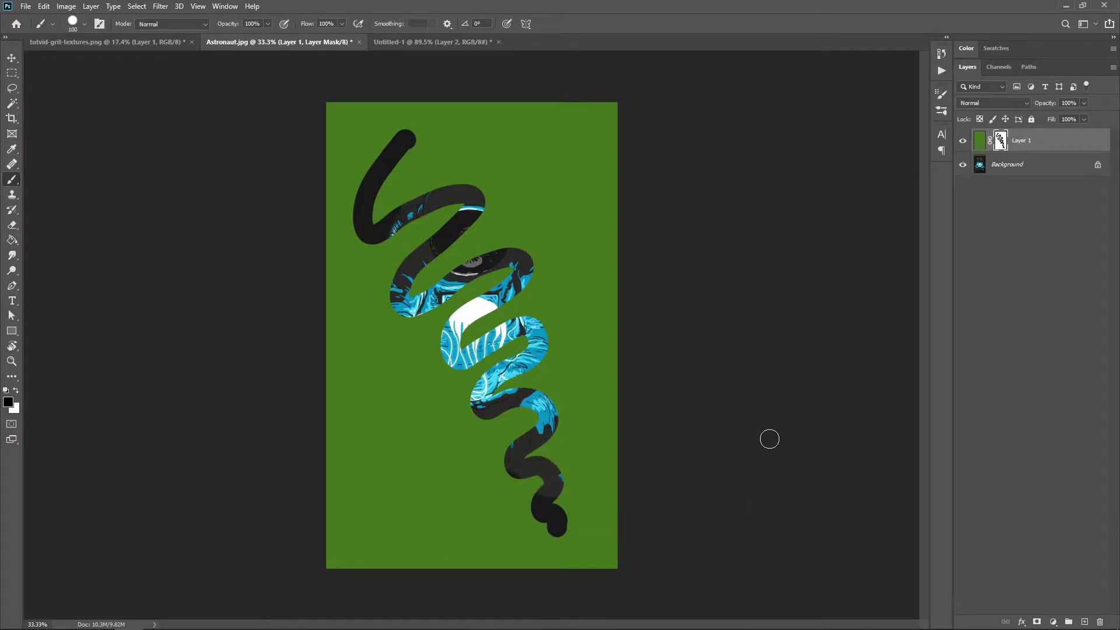
drag(388, 181, 399, 194)
mouse_move(417, 234)
mouse_down()
mouse_move(521, 432)
mouse_move(582, 491)
mouse_move(483, 272)
mouse_move(448, 159)
mouse_move(539, 317)
mouse_move(605, 394)
mouse_move(495, 145)
mouse_move(601, 312)
mouse_up()
mouse_move(514, 201)
mouse_down()
mouse_move(429, 277)
mouse_move(484, 233)
mouse_up()
mouse_move(434, 342)
mouse_down()
mouse_move(529, 322)
mouse_move(544, 341)
mouse_move(497, 414)
mouse_move(485, 459)
mouse_move(501, 482)
mouse_move(573, 467)
mouse_move(570, 506)
mouse_up()
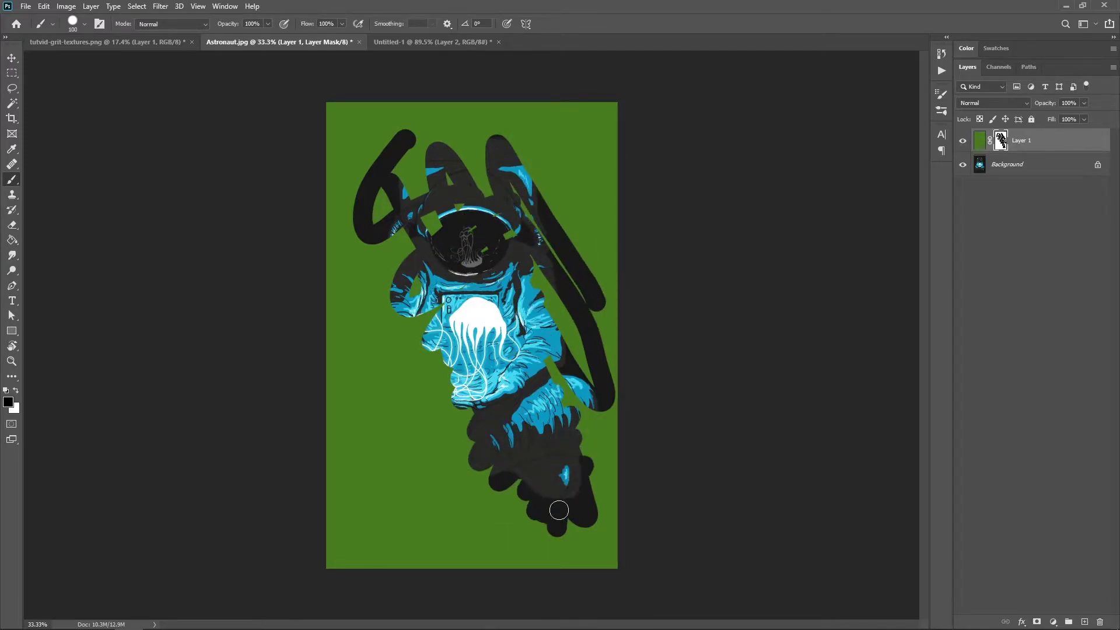
mouse_move(391, 233)
mouse_down()
mouse_move(425, 312)
mouse_move(423, 183)
mouse_move(511, 231)
mouse_move(494, 248)
mouse_move(545, 350)
mouse_move(531, 386)
mouse_up()
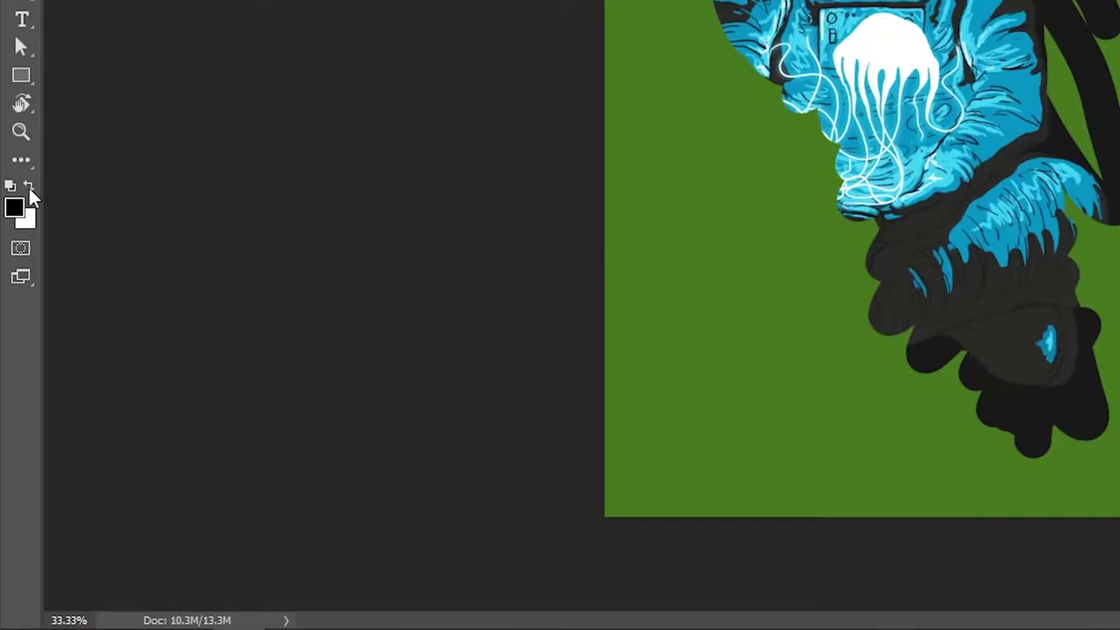
- Switch to white and paint on the layer mask to bring the green back over the astronaut
click(17, 391)
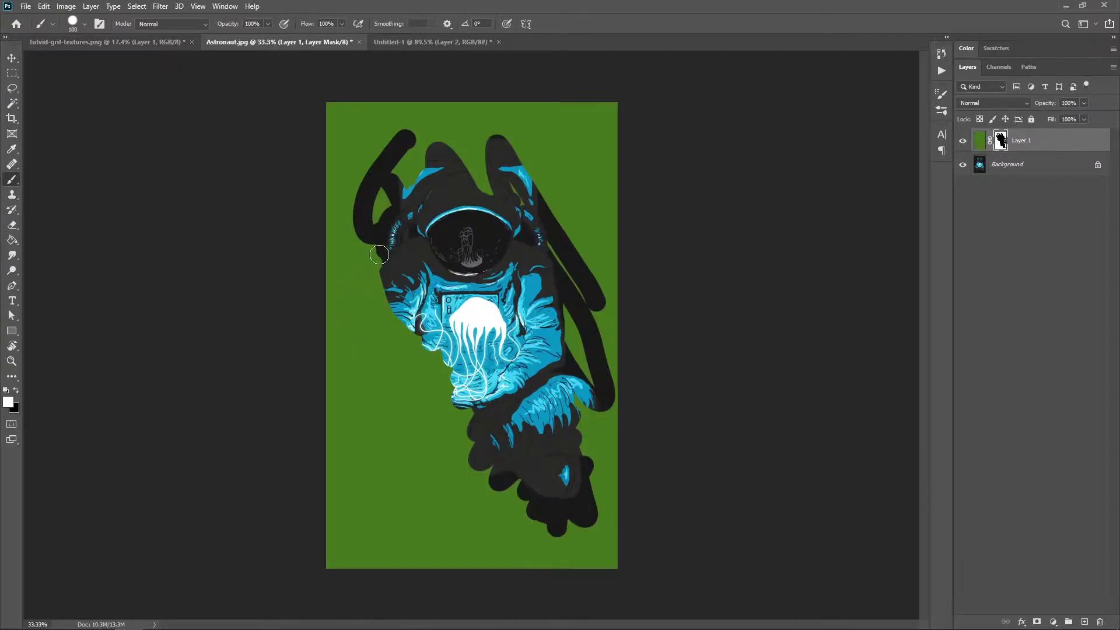
mouse_move(380, 256)
mouse_down()
mouse_move(435, 230)
mouse_move(396, 353)
mouse_move(516, 244)
mouse_move(442, 340)
mouse_move(475, 372)
mouse_move(537, 356)
mouse_move(488, 442)
mouse_move(579, 406)
mouse_move(514, 526)
mouse_up()
mouse_move(394, 367)
mouse_down()
mouse_move(408, 344)
mouse_move(440, 374)
mouse_move(485, 280)
mouse_move(501, 397)
mouse_move(399, 338)
mouse_up()
- Enlarge the brush to 175 and paint a winding black stroke down the layer mask across the astronaut
key(bracketright)
key(bracketright)
key(bracketright)
key(x)
mouse_move(458, 154)
mouse_down()
mouse_move(432, 158)
mouse_move(398, 259)
mouse_move(499, 271)
mouse_move(465, 354)
mouse_move(510, 408)
mouse_move(465, 455)
mouse_move(503, 359)
mouse_move(586, 316)
mouse_move(562, 297)
mouse_move(548, 261)
mouse_move(378, 400)
mouse_move(468, 206)
mouse_move(483, 127)
mouse_move(427, 134)
mouse_move(392, 172)
mouse_up()
key(x)
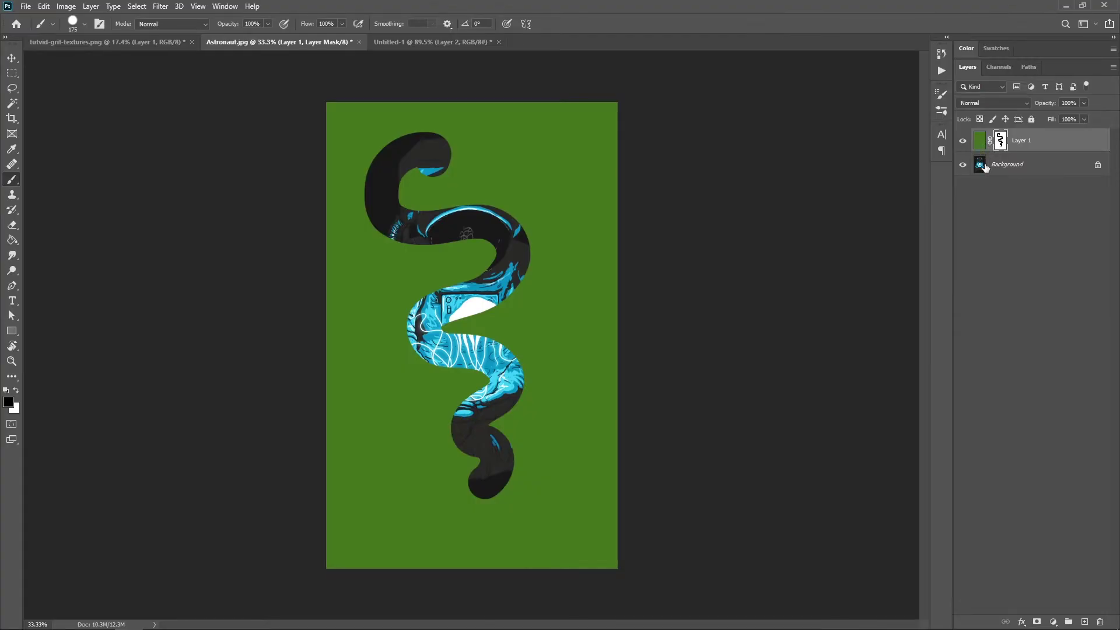
- Try moving and scaling the green layer with its linked mask down to the lower half of the canvas
click(980, 141)
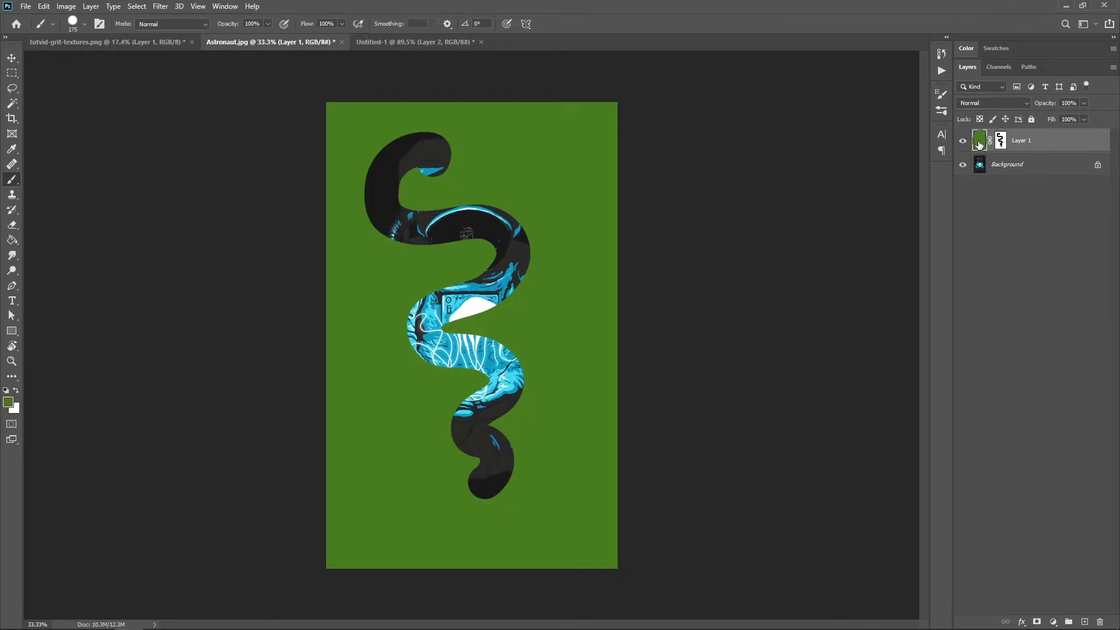
key(v)
drag(573, 221, 583, 242)
key(ctrl+t)
drag(484, 120, 517, 353)
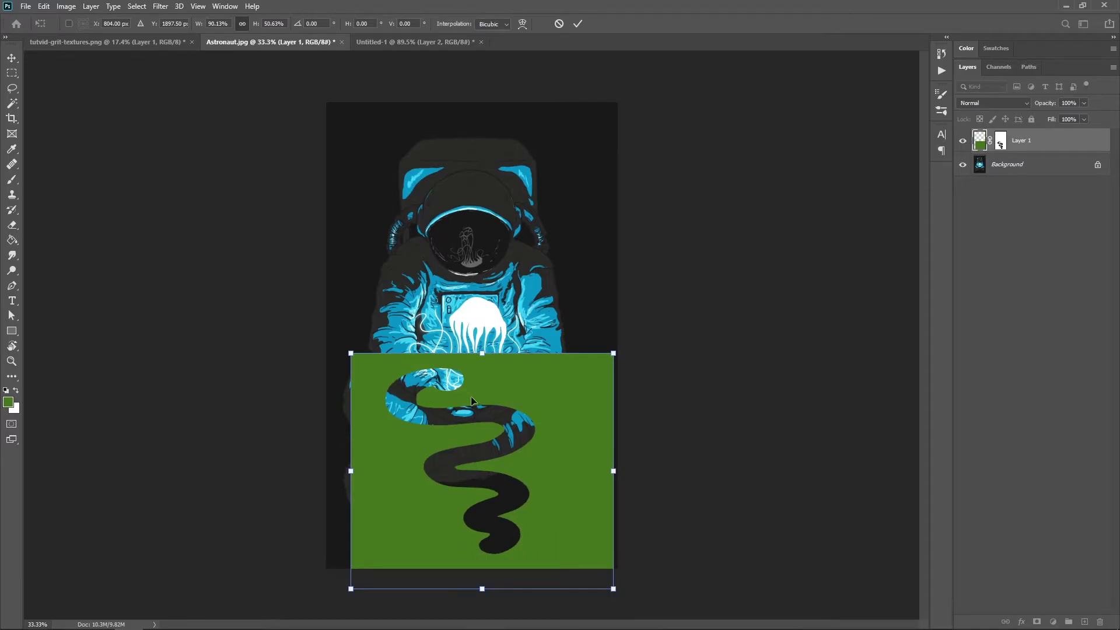
click(578, 24)
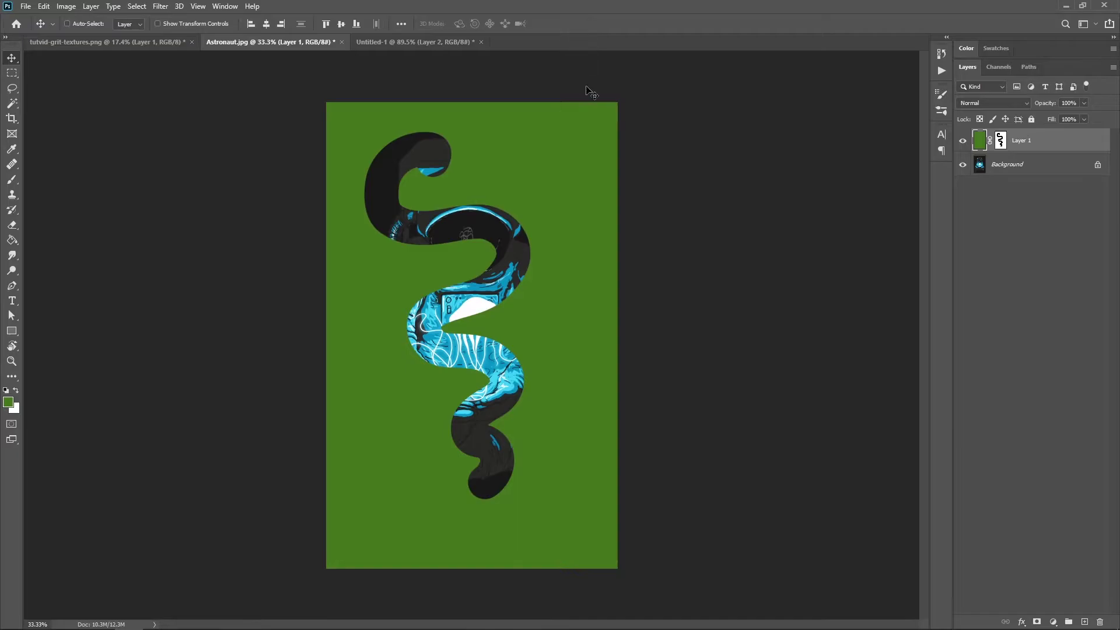
- Unlink the green layer from its mask and move only the green fill up and to the right
key(ctrl)
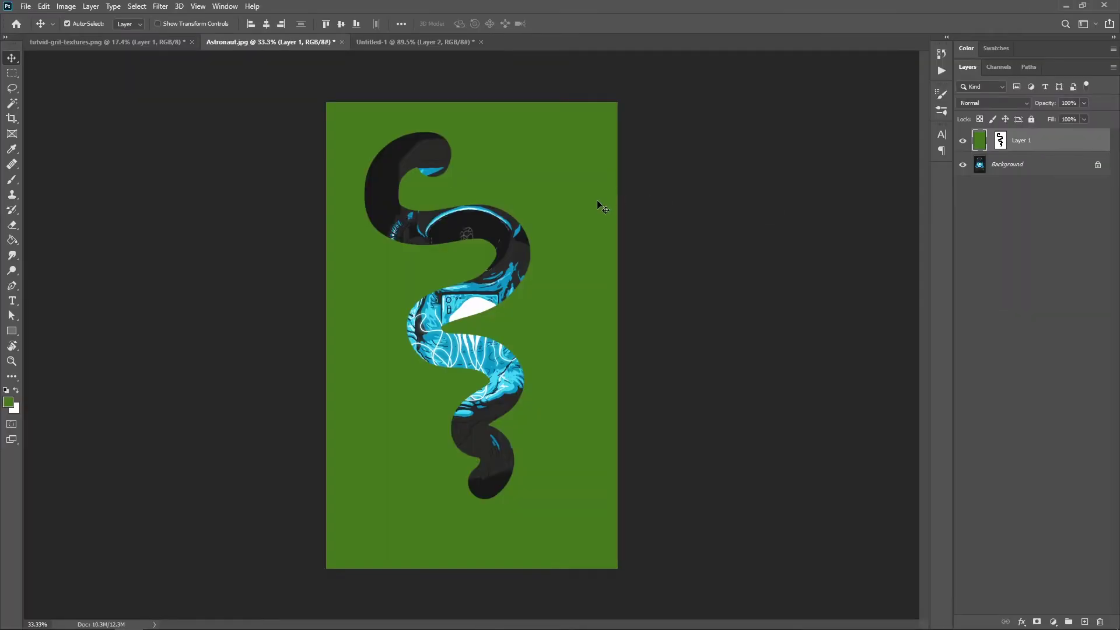
drag(597, 199, 626, 151)
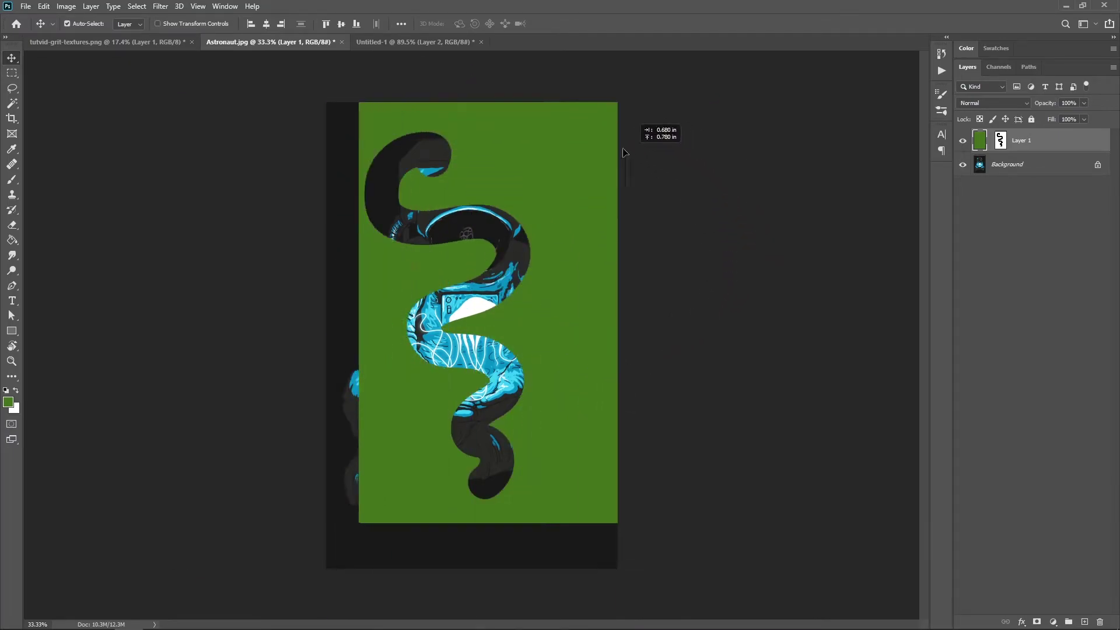
- Copy the whole grit texture from tutvid-grit-textures.png and return to the Untitled-1 logo document
key(ctrl+Tab)
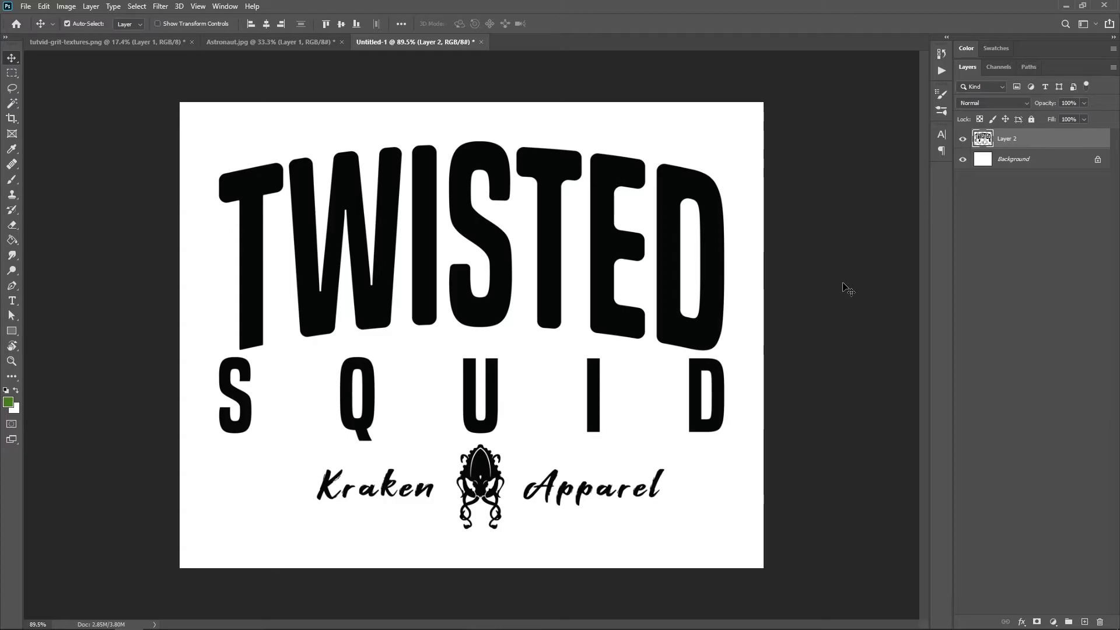
key(ctrl+Tab)
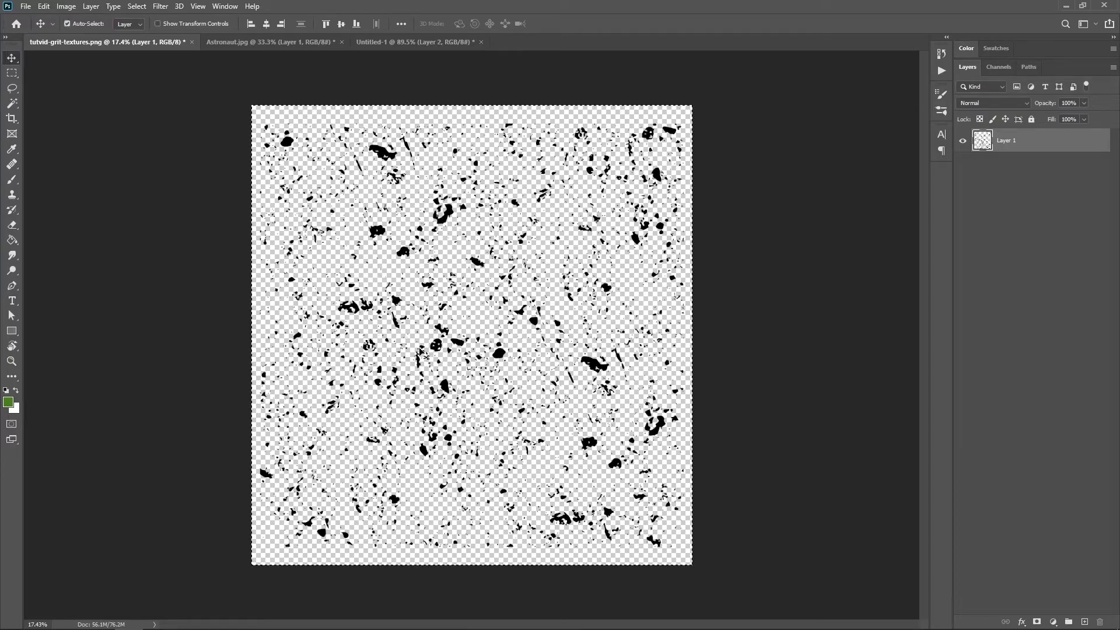
click(379, 42)
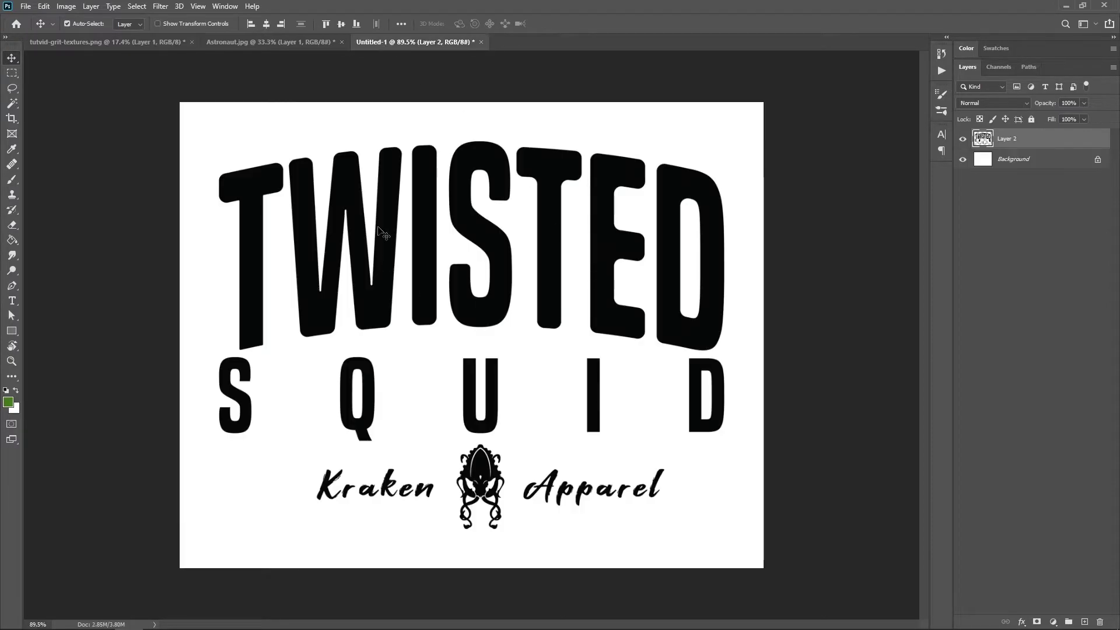
- Add a layer mask to the Twisted Squid logo layer and paste the grit texture directly into that mask
click(1038, 622)
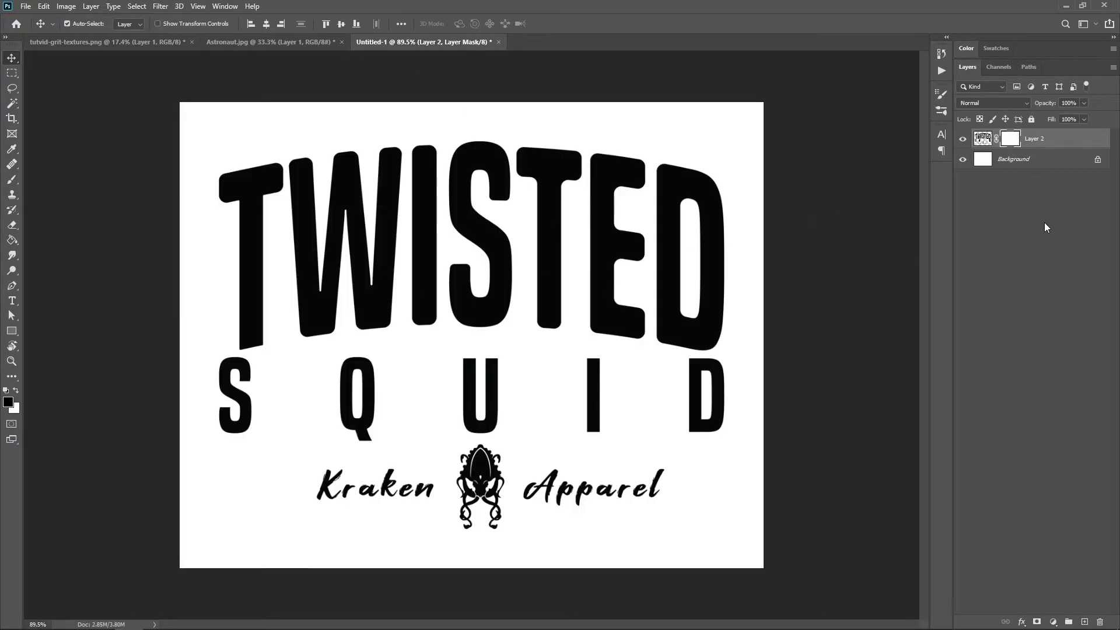
alt+click(1017, 142)
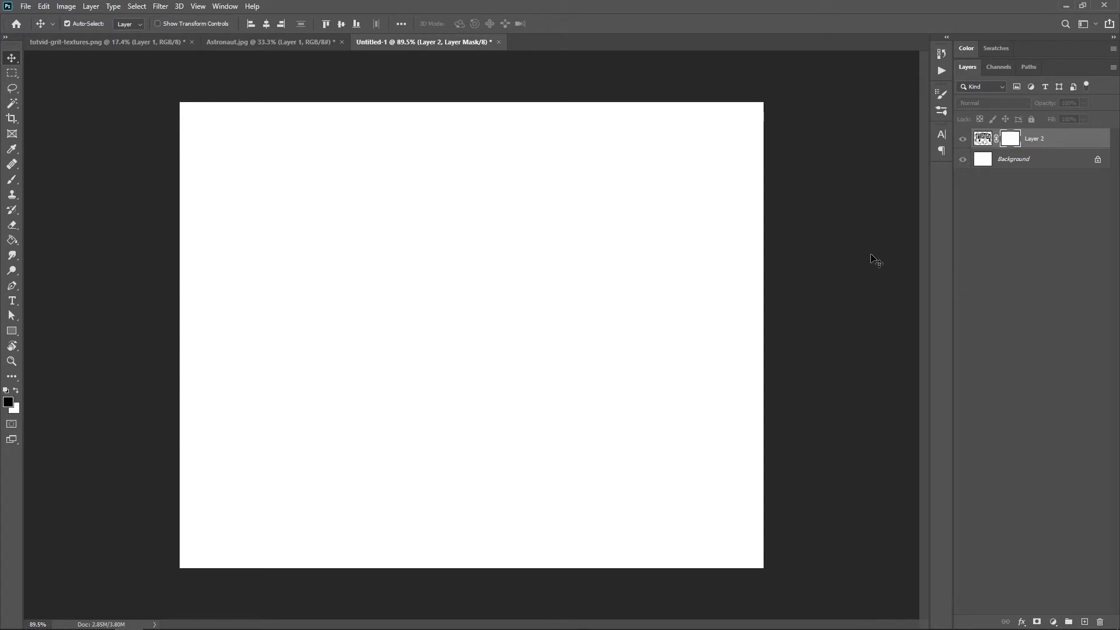
key(ctrl+v)
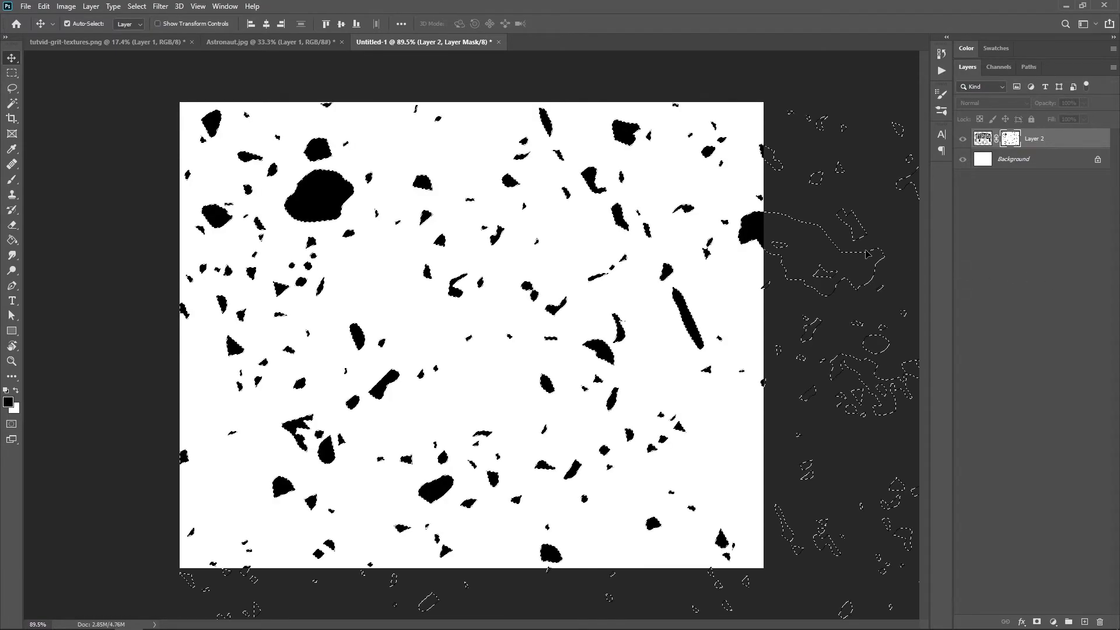
- Scale the pasted grit texture to 27.26%, position it over the whole canvas, and return to the logo view
key(ctrl+t)
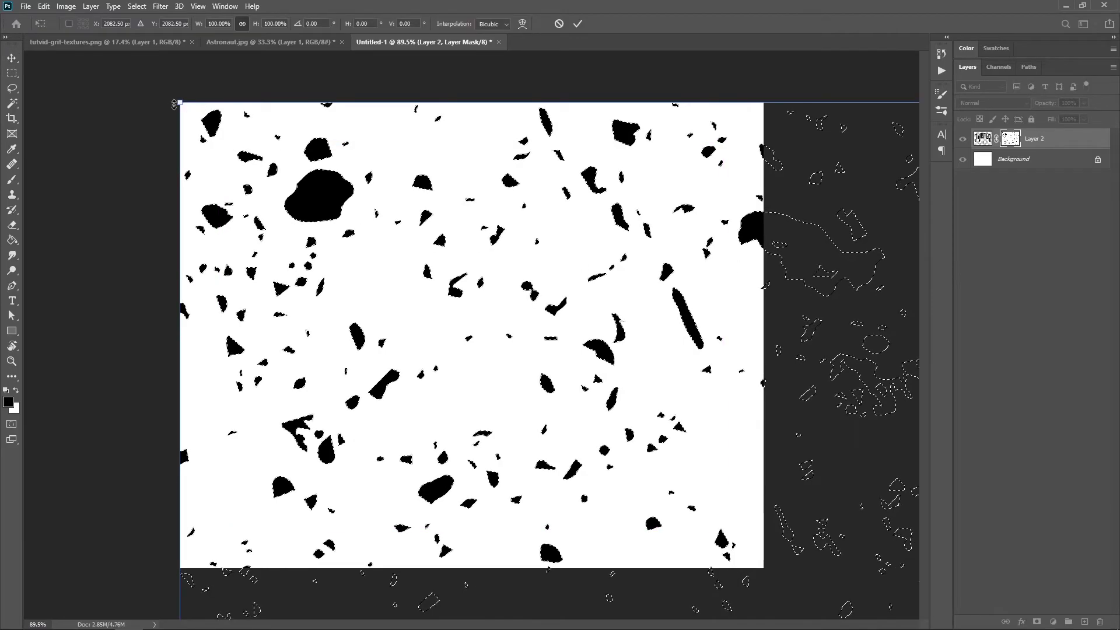
drag(180, 102, 451, 414)
drag(588, 476, 378, 207)
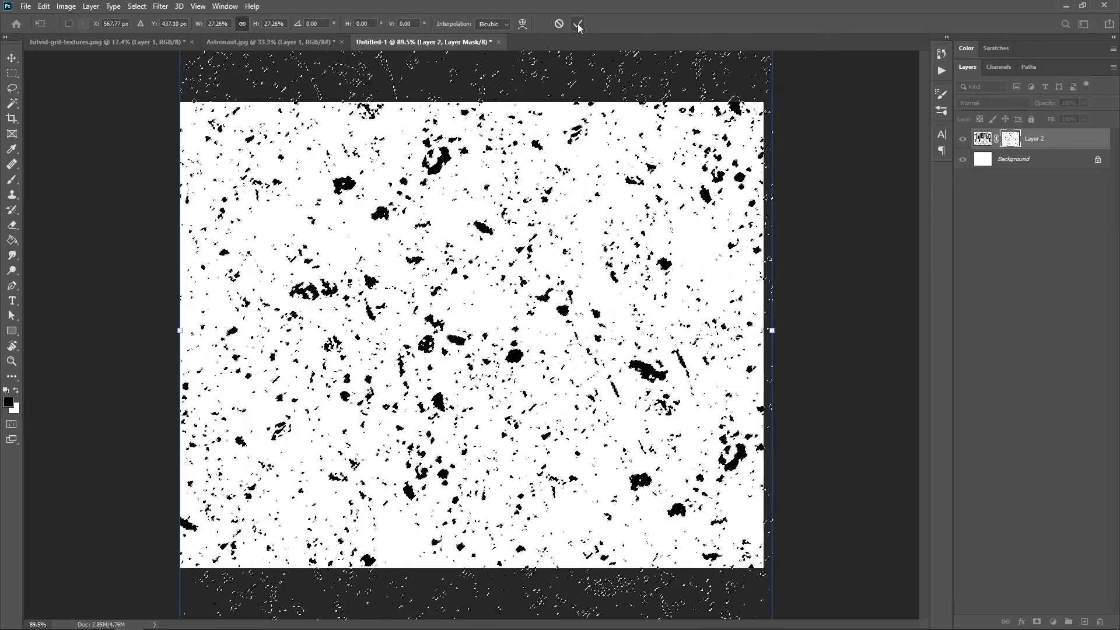
click(578, 25)
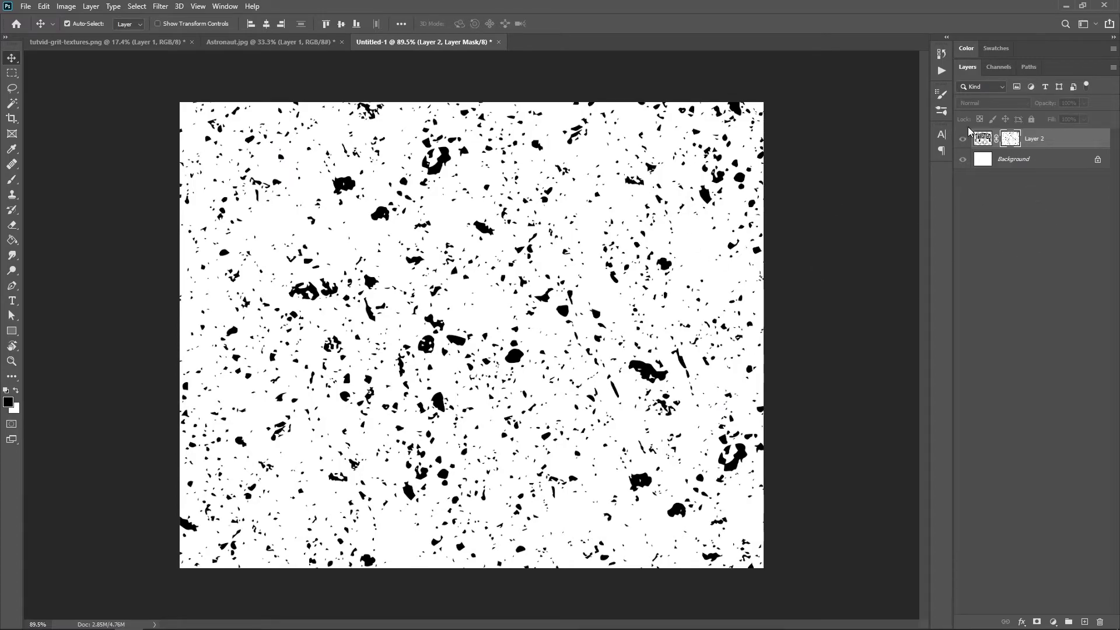
click(983, 139)
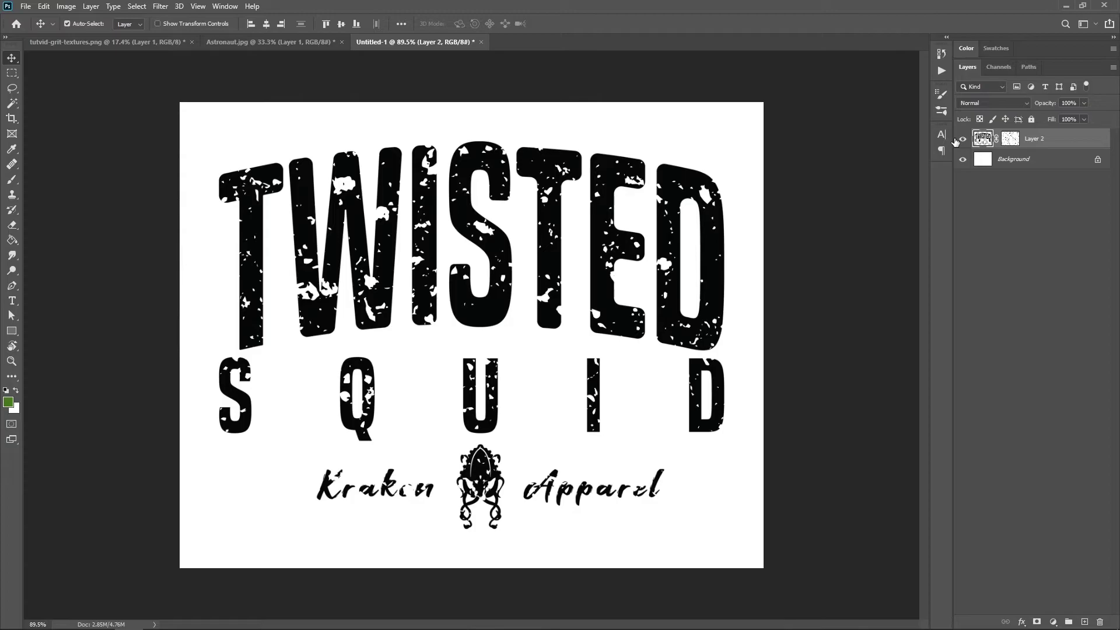
- Add a new layer beneath the logo, try a diagonal green brush stroke behind the distressed lettering, and undo the painting
click(1030, 159)
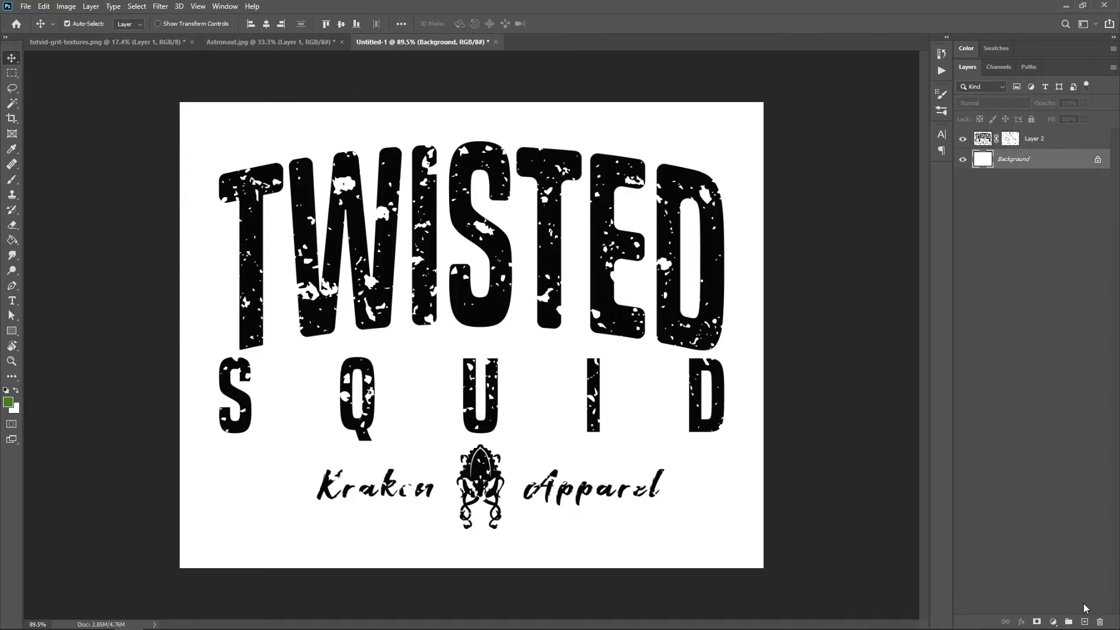
click(1084, 622)
key(b)
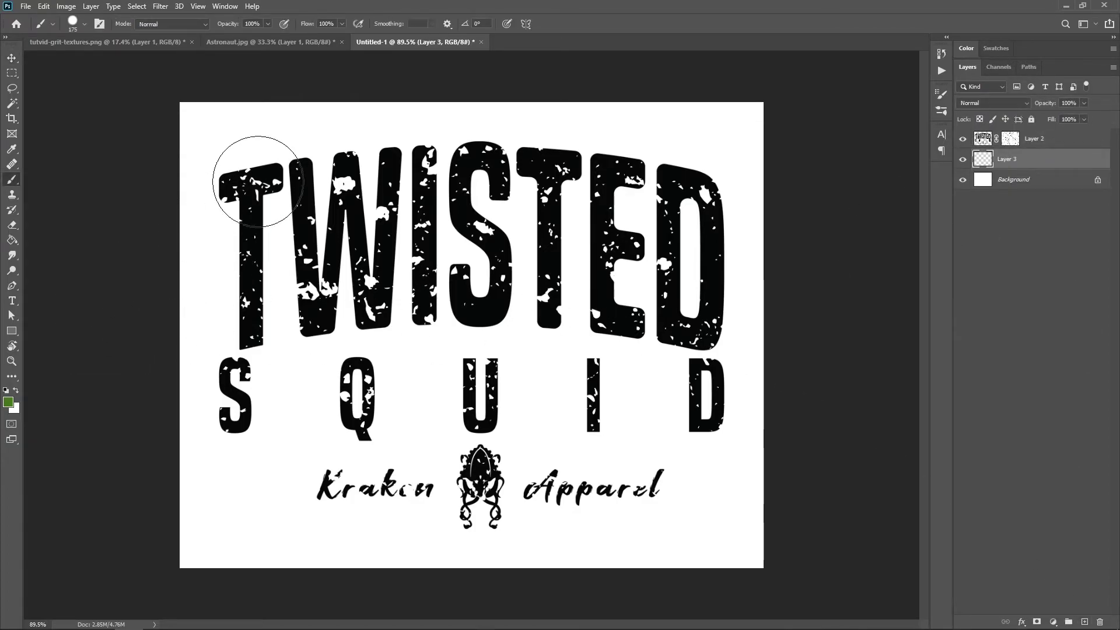
drag(257, 188, 227, 230)
mouse_move(338, 217)
mouse_down()
mouse_move(454, 288)
mouse_move(410, 355)
mouse_move(599, 387)
mouse_move(527, 464)
mouse_move(679, 497)
mouse_move(736, 557)
mouse_up()
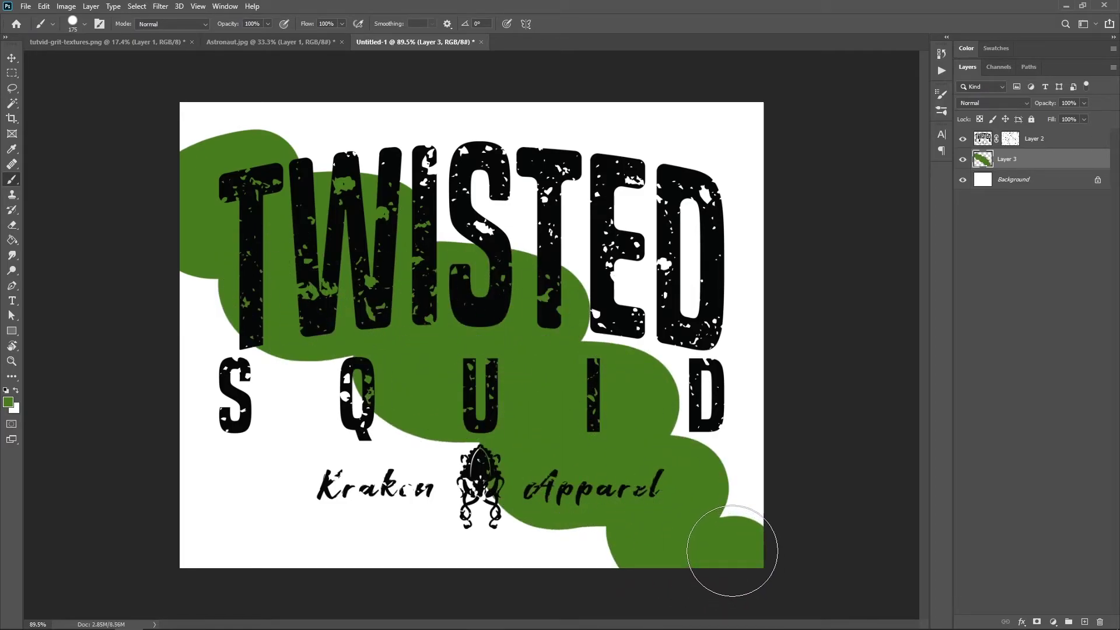
key(ctrl+z)
- Transform the logo layer's unlinked mask texture to 127.08% width and 93.19% height, repositioning it over the lettering
key(v)
click(484, 310)
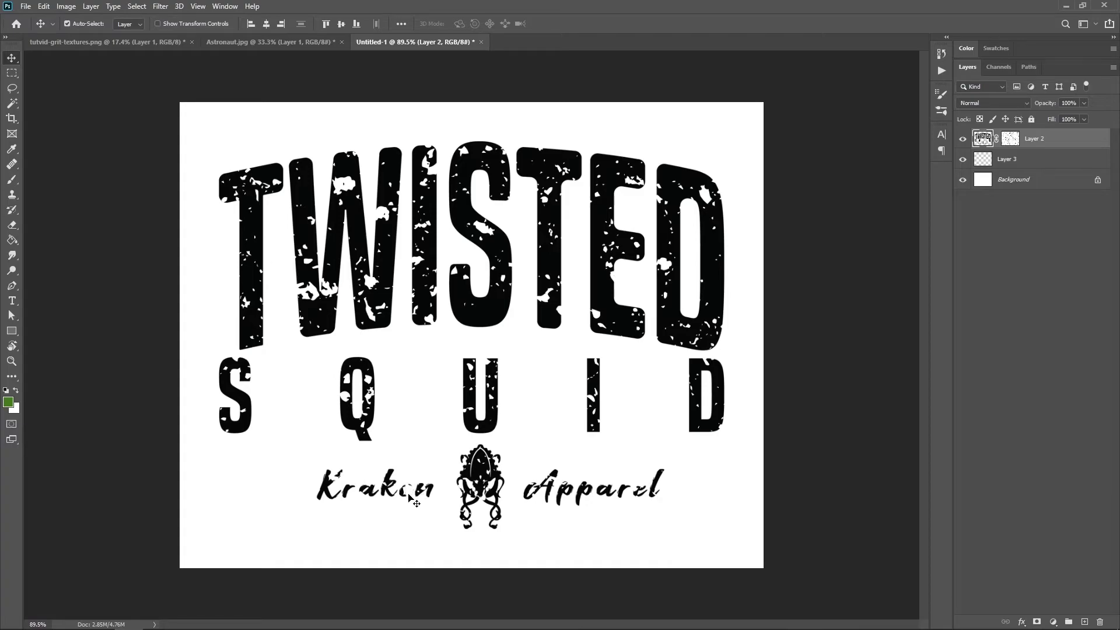
click(1010, 138)
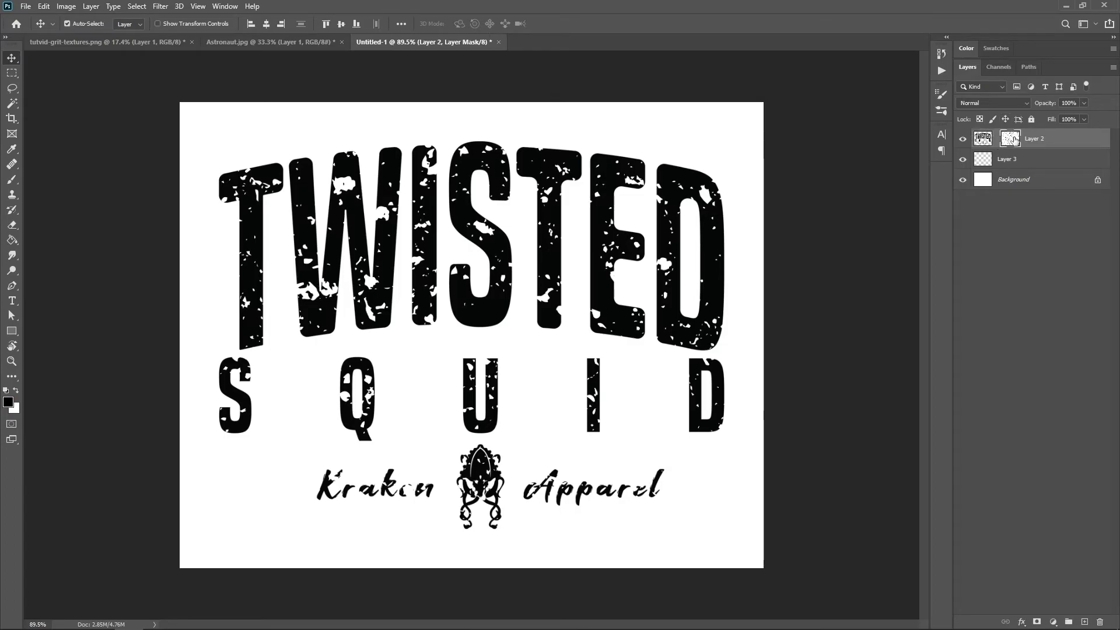
key(ctrl+t)
drag(544, 185, 652, 156)
drag(296, 314, 82, 313)
drag(486, 546, 501, 514)
drag(724, 454, 828, 510)
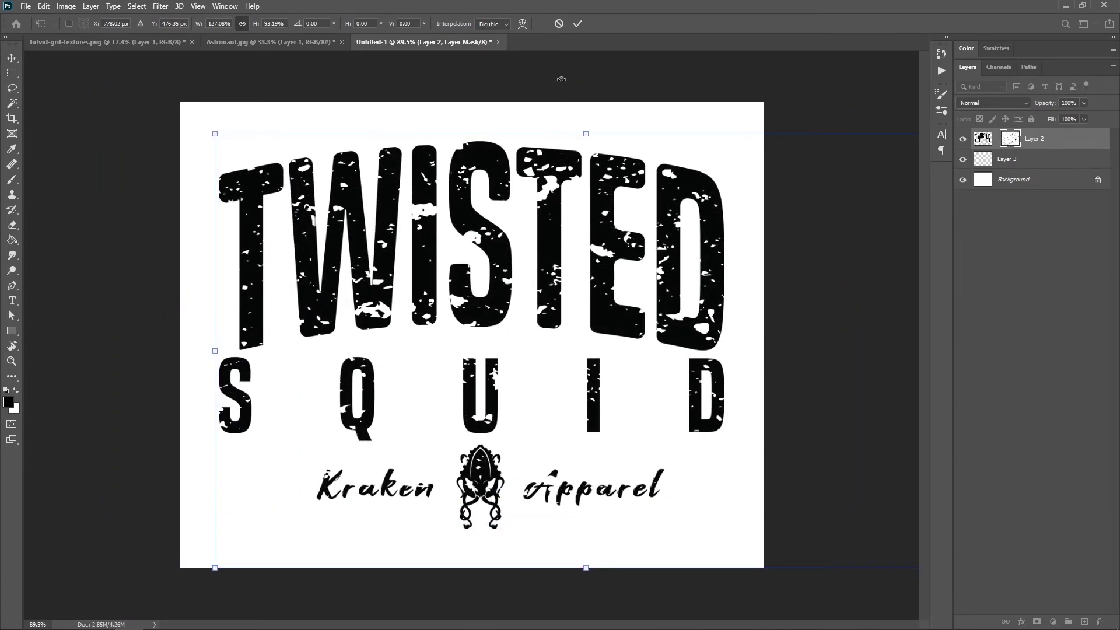
click(583, 26)
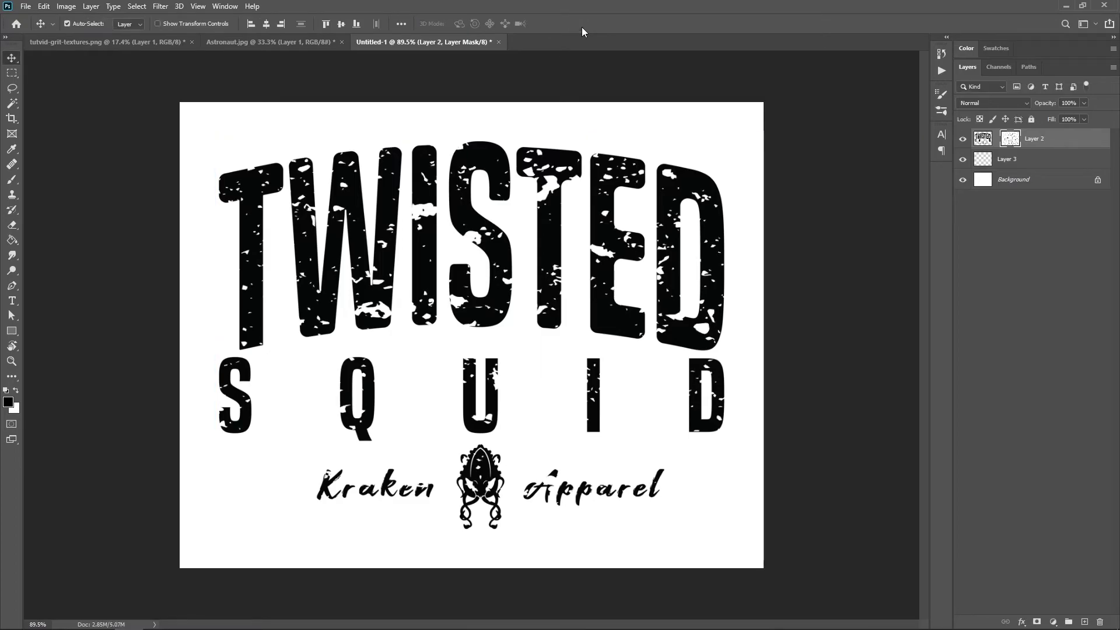